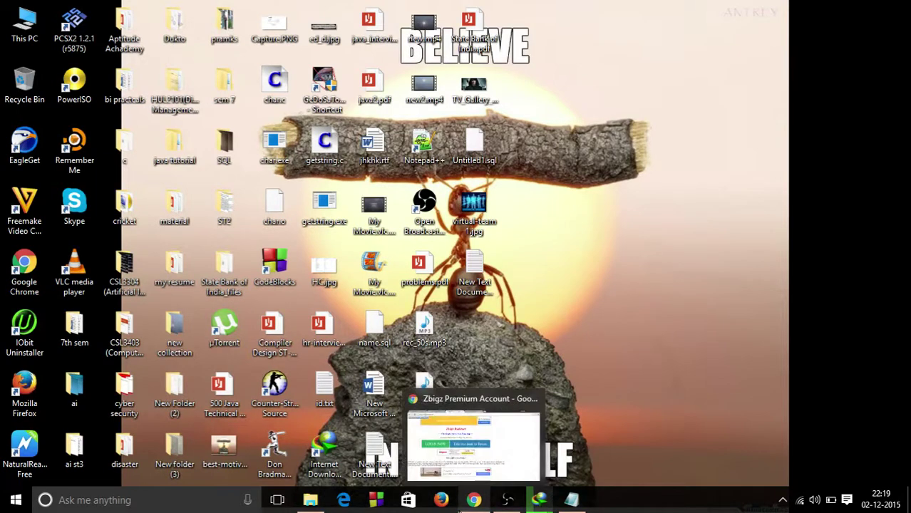
Bring Chrome back, get past the direct-access notice, and log in via LOGIN NOW
click(473, 501)
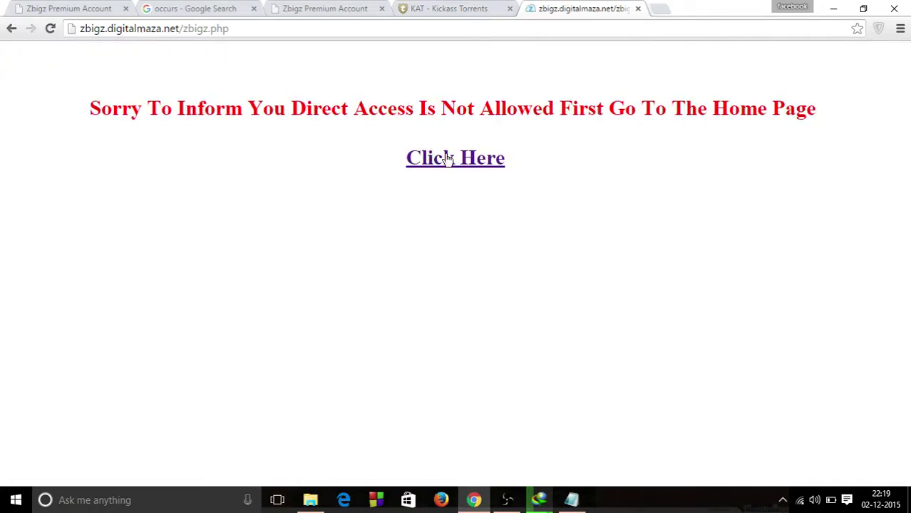
click(448, 158)
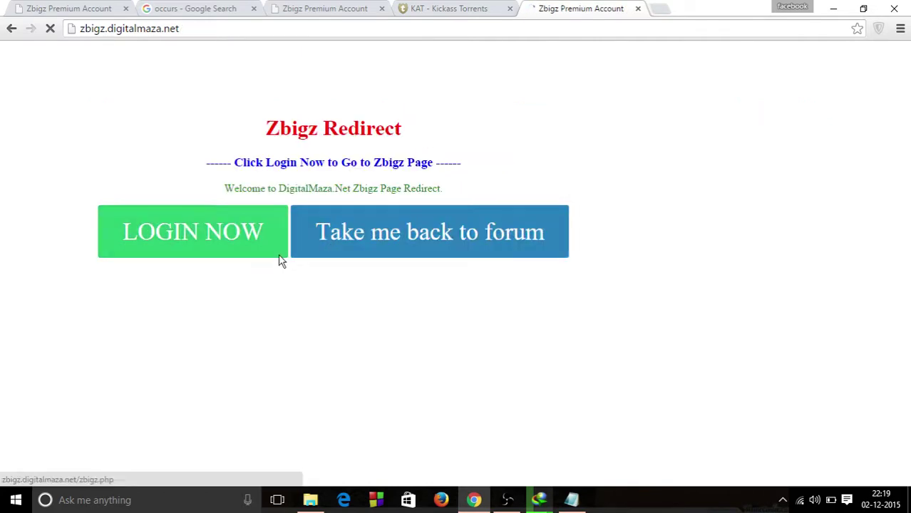
click(224, 231)
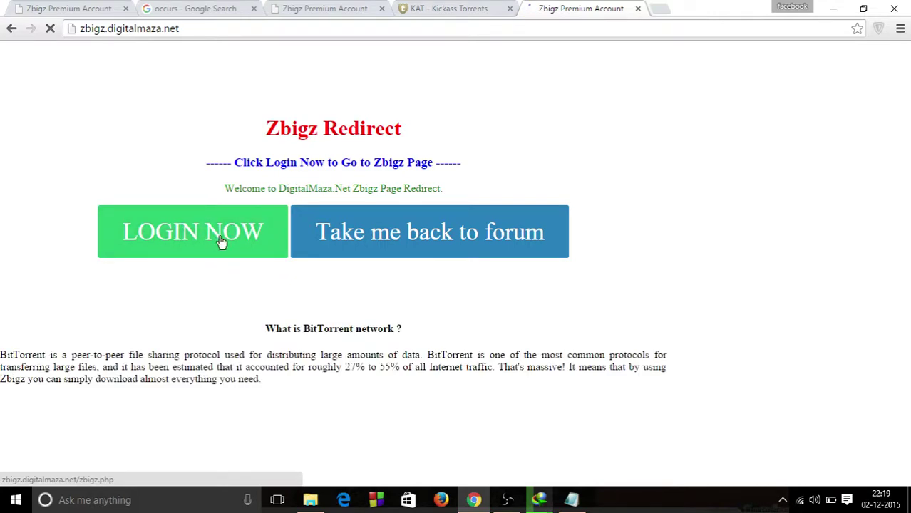
click(222, 238)
Open the Zbigz Redirect's login link in a new tab to reach the premium My Files list
click(210, 238)
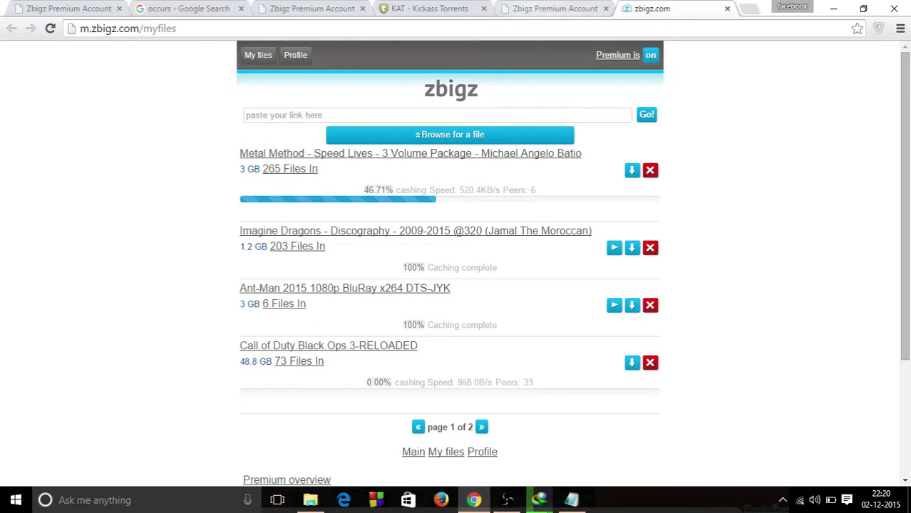
click(556, 9)
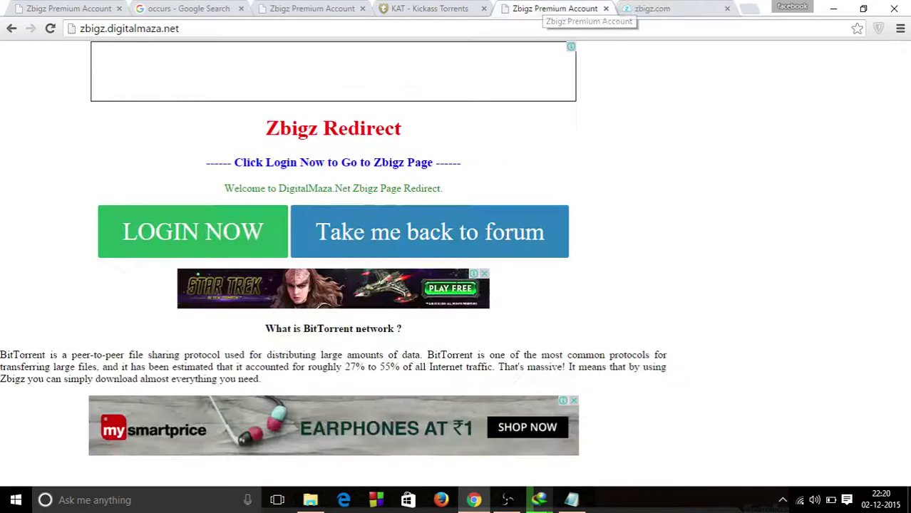
right_click(220, 237)
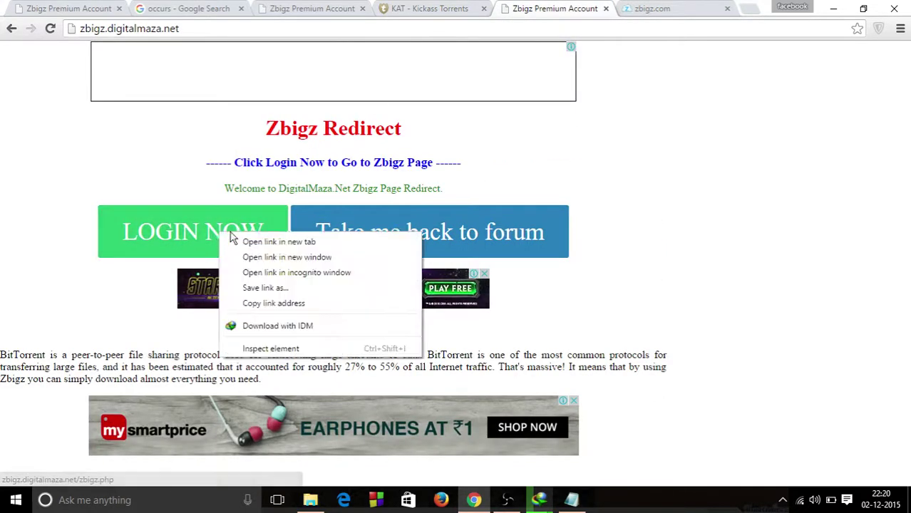
click(251, 240)
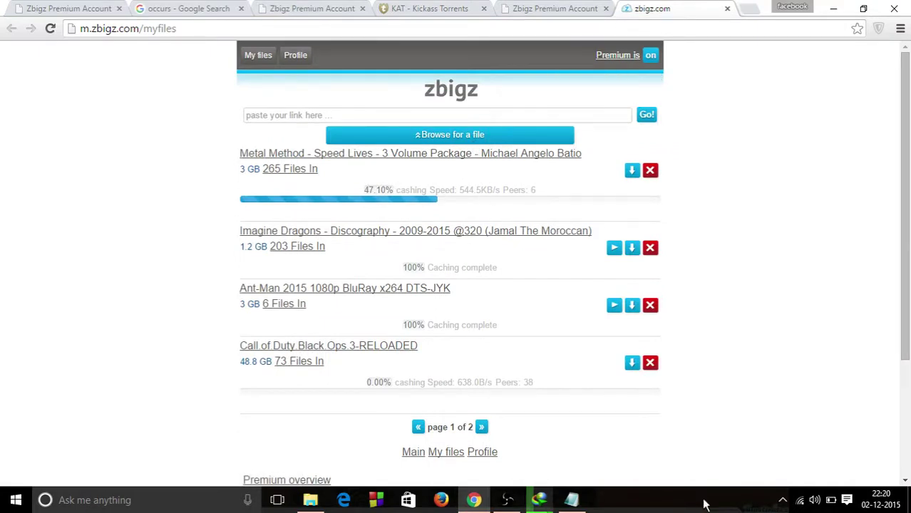
Open IDM from the tray and resume the stuck FIFA 15 zip, dismissing the cannot-resume warning
click(782, 499)
double_click(809, 419)
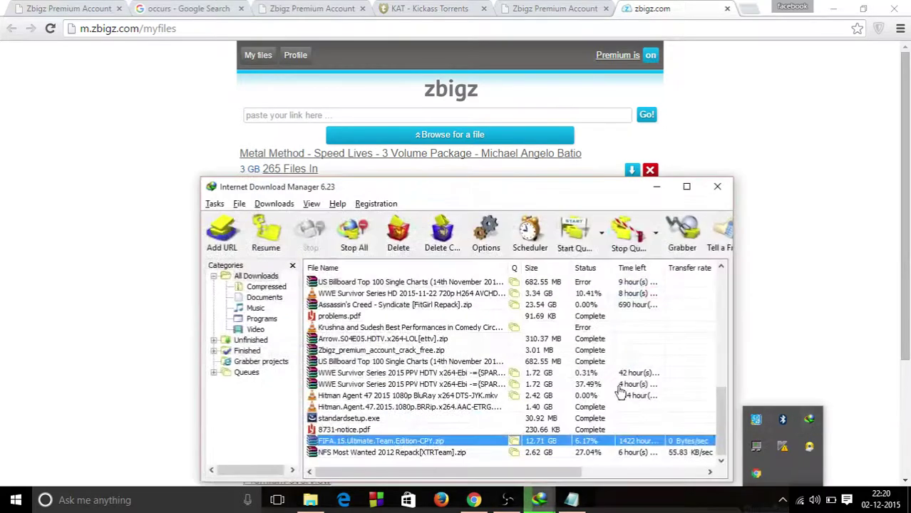
click(359, 444)
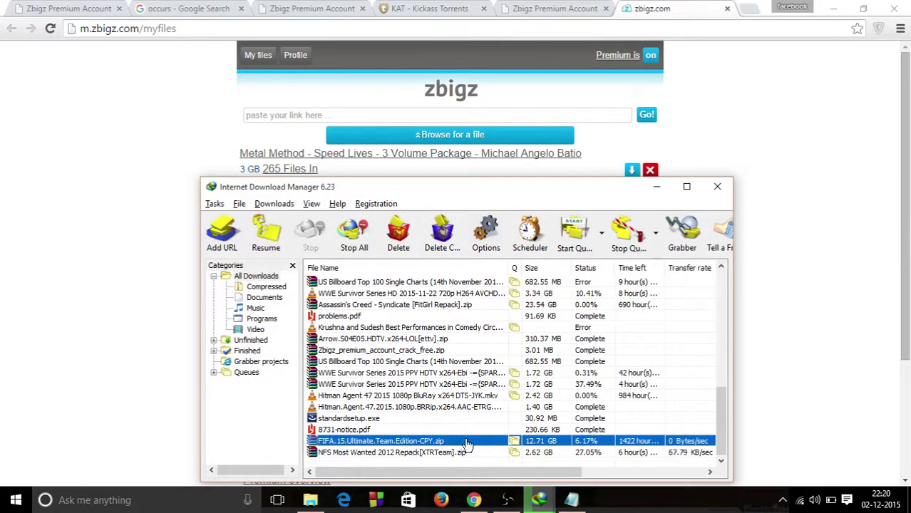
right_click(493, 441)
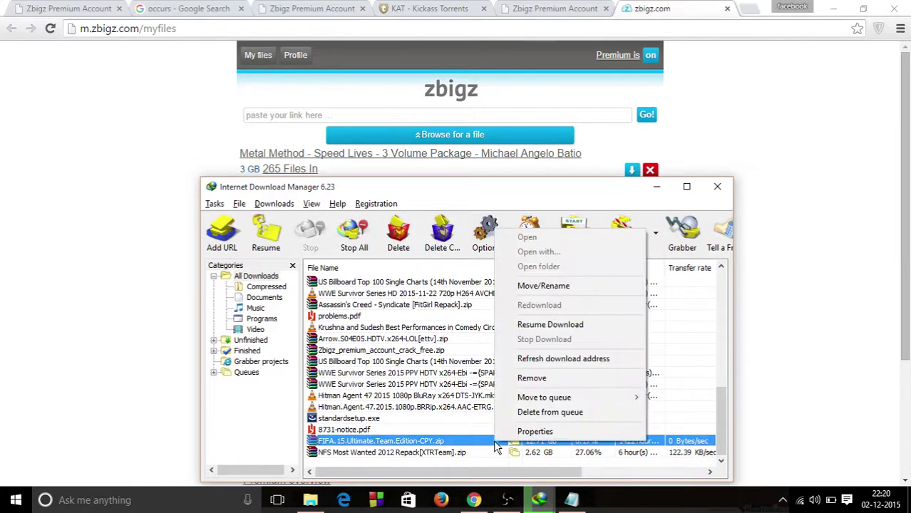
click(568, 325)
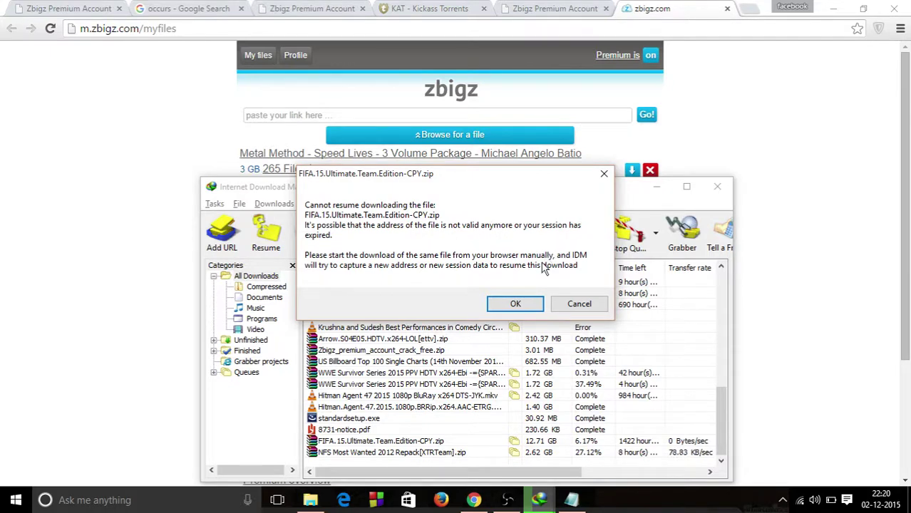
click(529, 305)
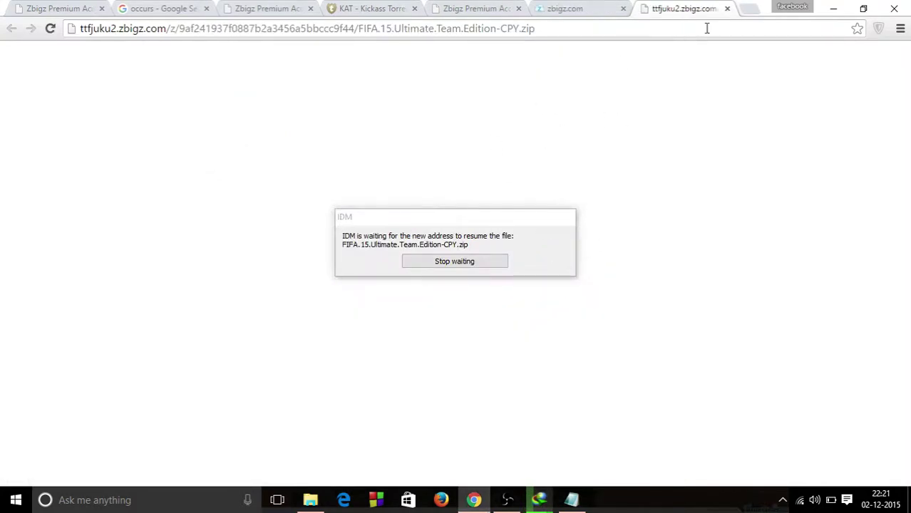
Close the old zbigz file tabs and reopen the zbigz login in a new tab
click(727, 10)
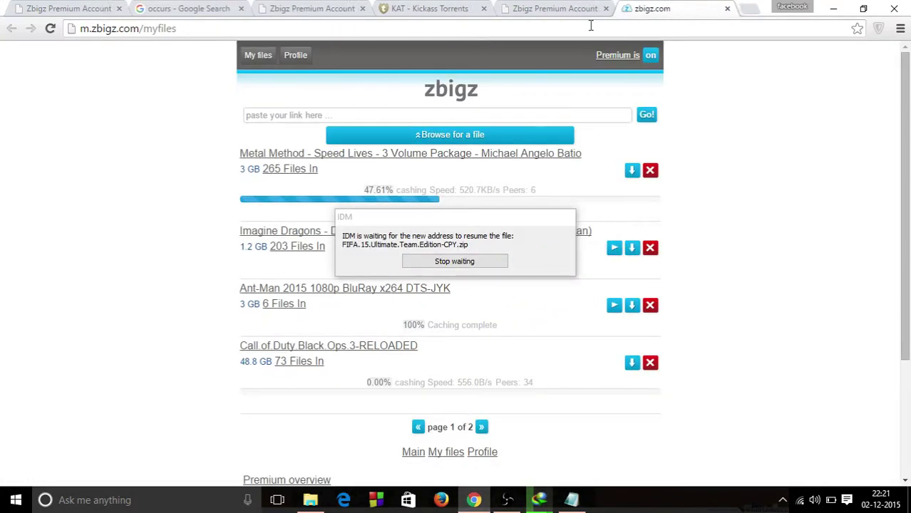
click(727, 8)
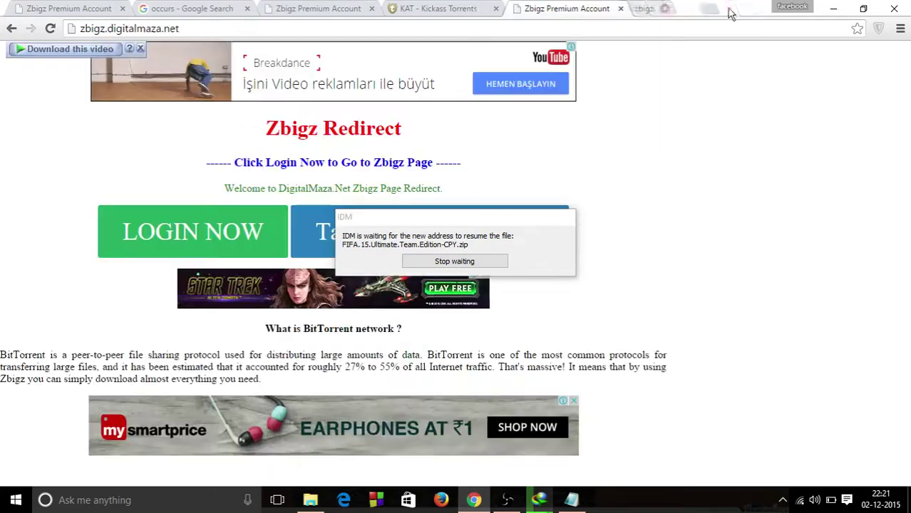
click(233, 237)
click(655, 10)
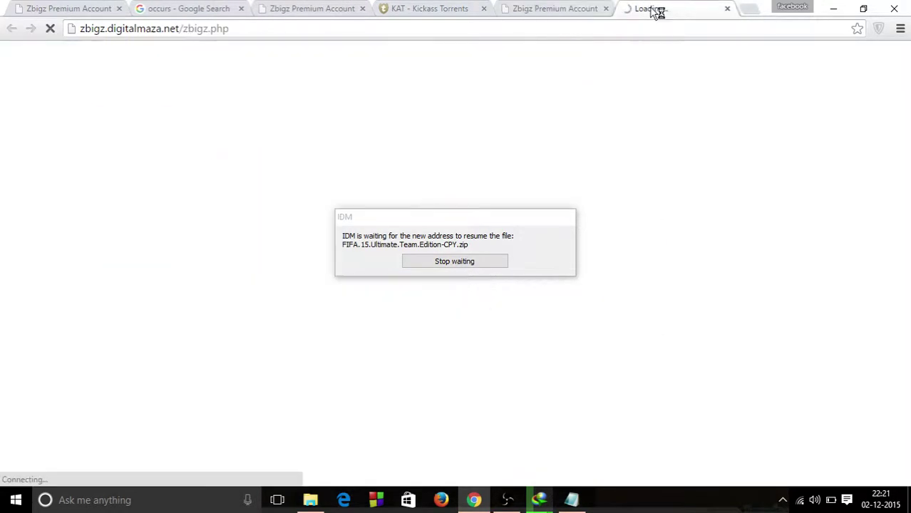
Search KickassTorrents for 'fifa' and move IDM's waiting notice aside
click(428, 9)
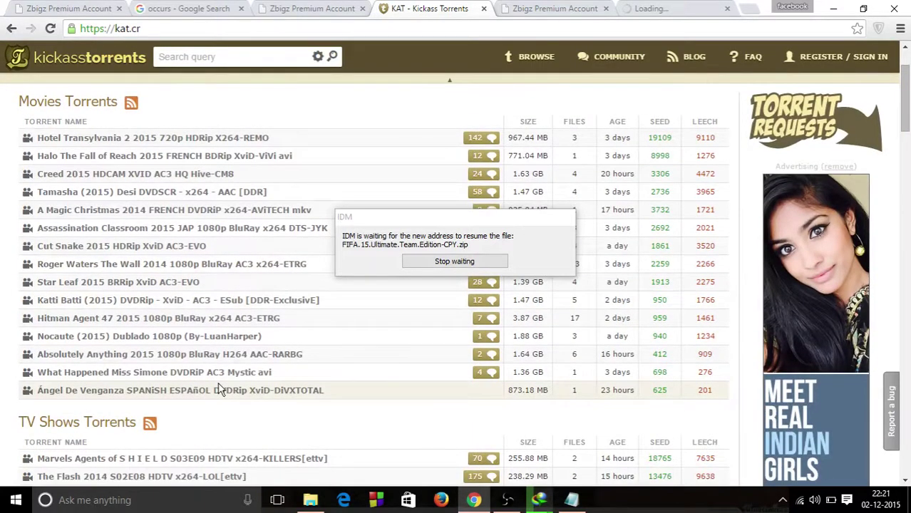
scroll(221, 390, down, 2)
click(246, 57)
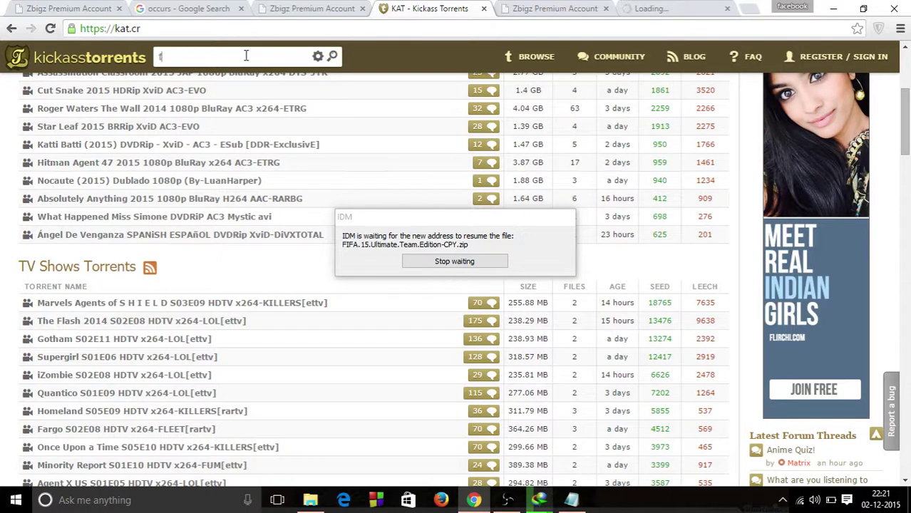
text(fifa)
key(Return)
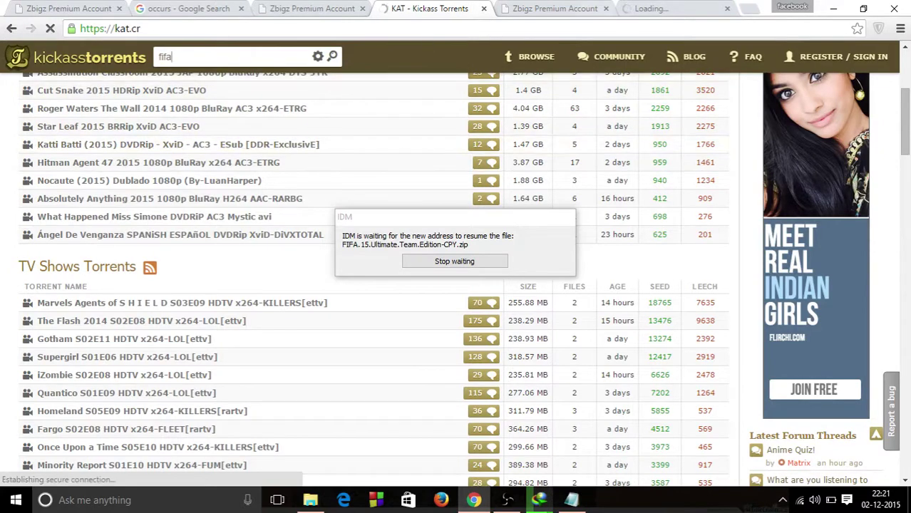
click(650, 8)
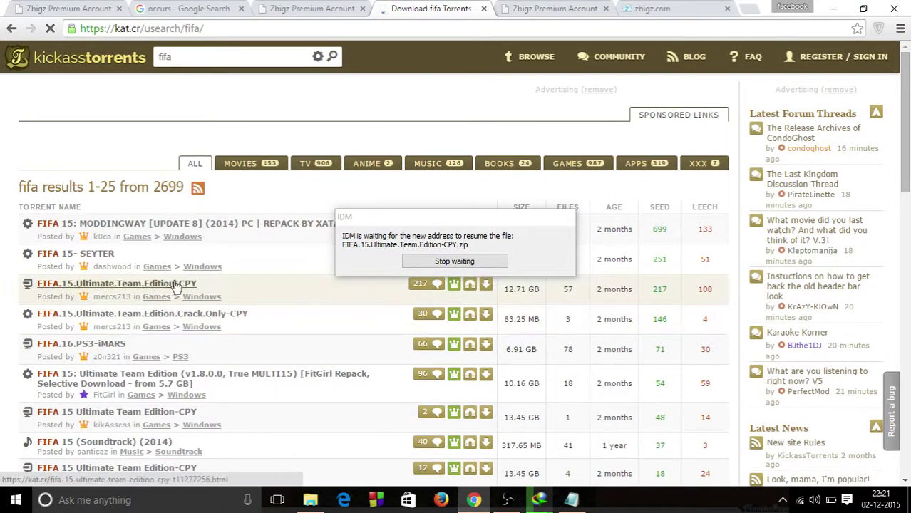
drag(495, 218, 738, 149)
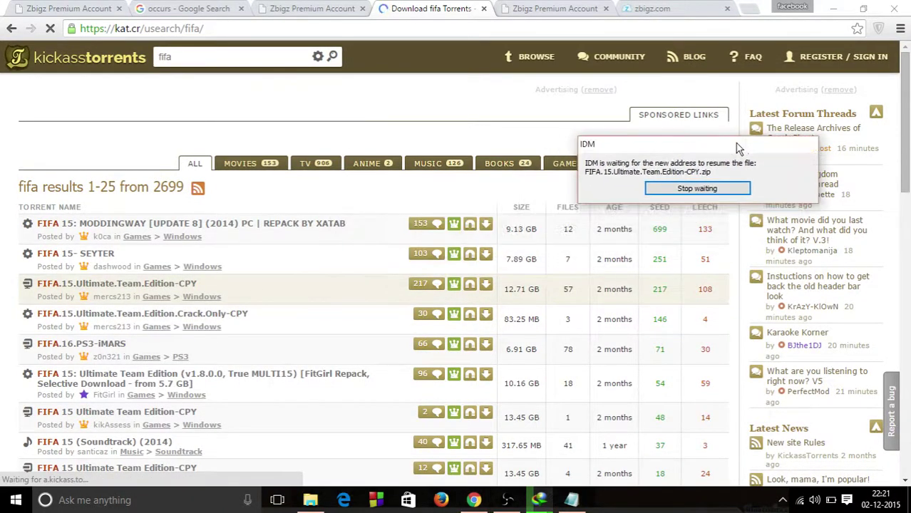
Copy the FIFA.15.Ultimate.Team.Edition-CPY magnet link and return to the zbigz files tab
right_click(472, 286)
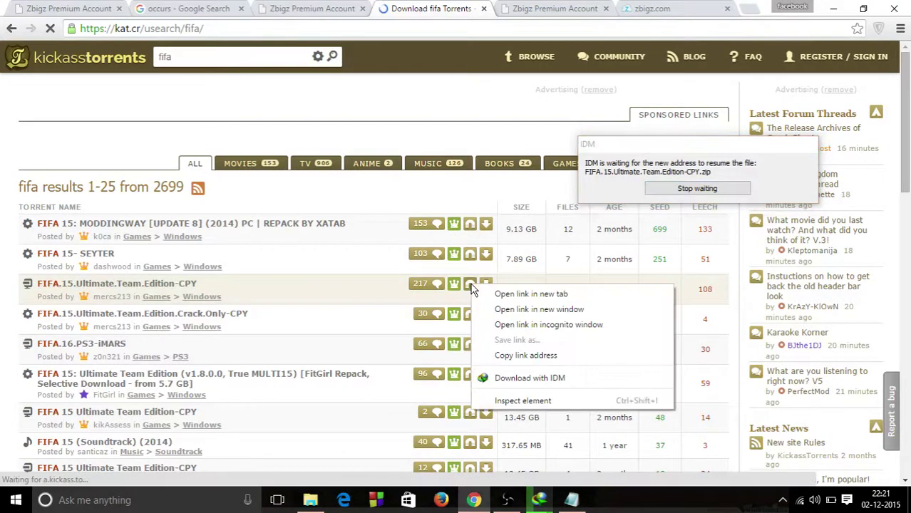
click(502, 356)
key(ctrl+9)
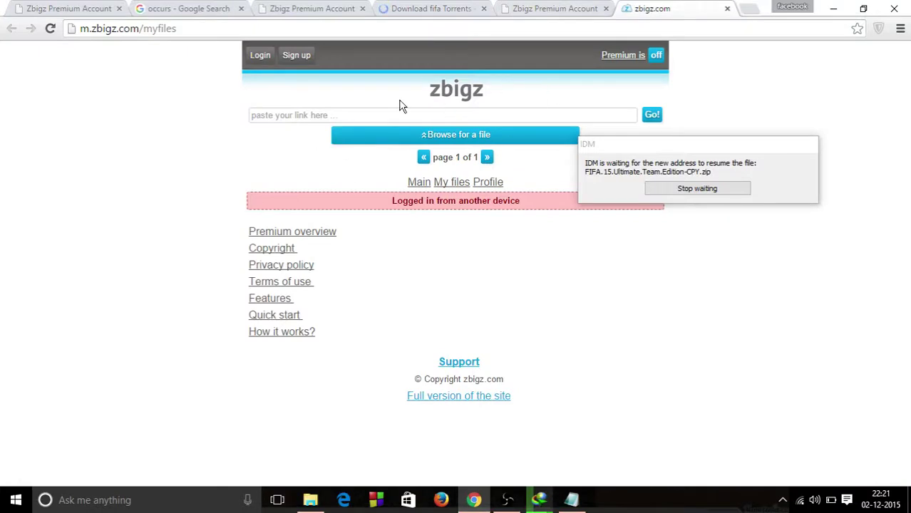
Log back in to zbigz premium and submit the pasted FIFA magnet link
click(613, 19)
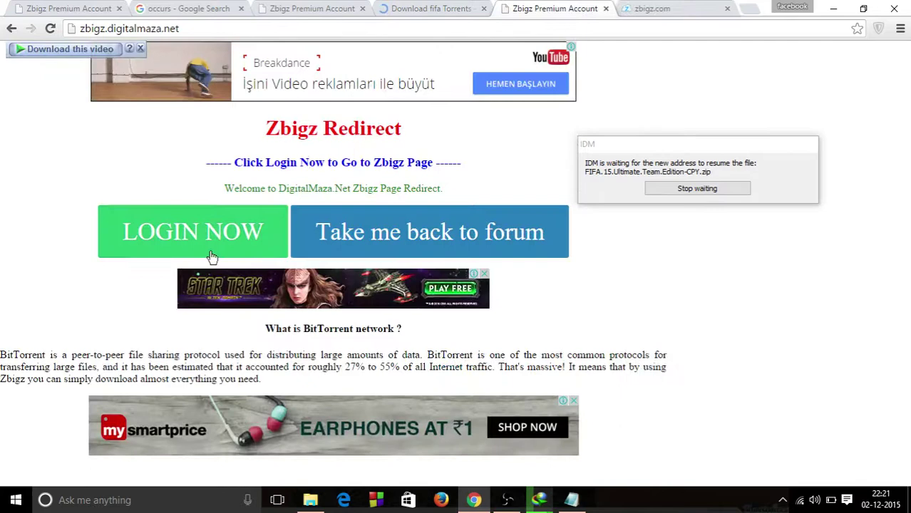
click(218, 235)
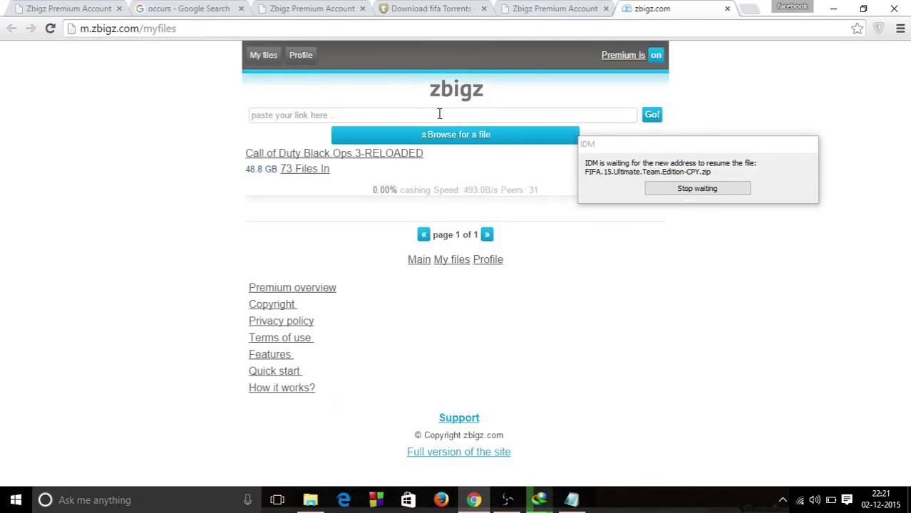
click(439, 114)
key(ctrl+v)
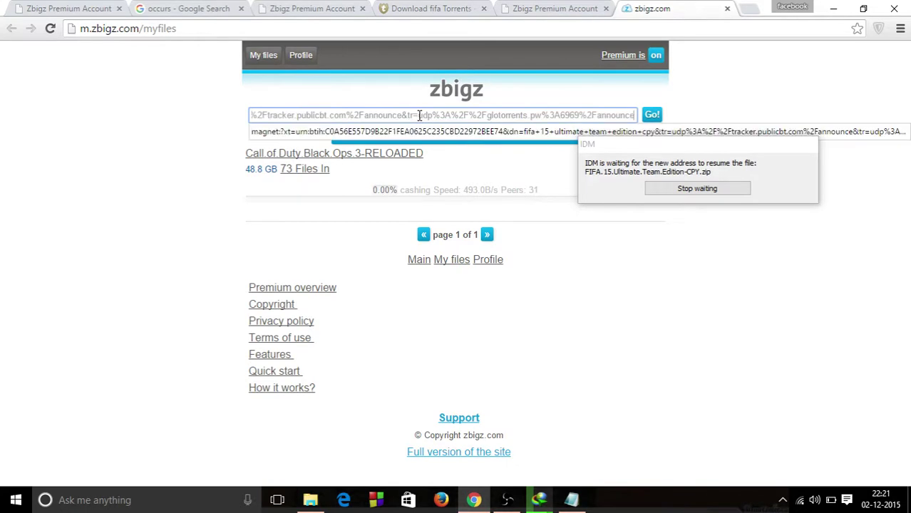
click(651, 115)
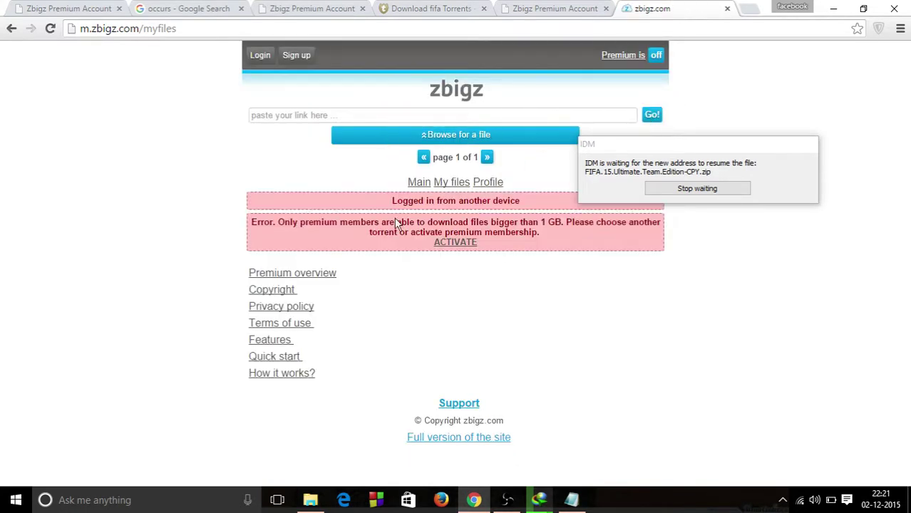
Re-login through the redirect page, close the stale tab, and resubmit the FIFA magnet link
click(552, 8)
click(241, 230)
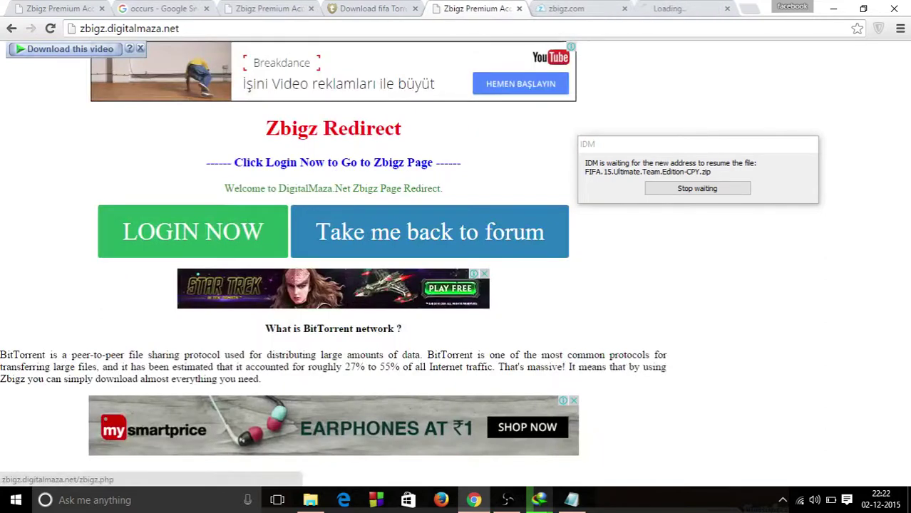
click(622, 8)
click(570, 8)
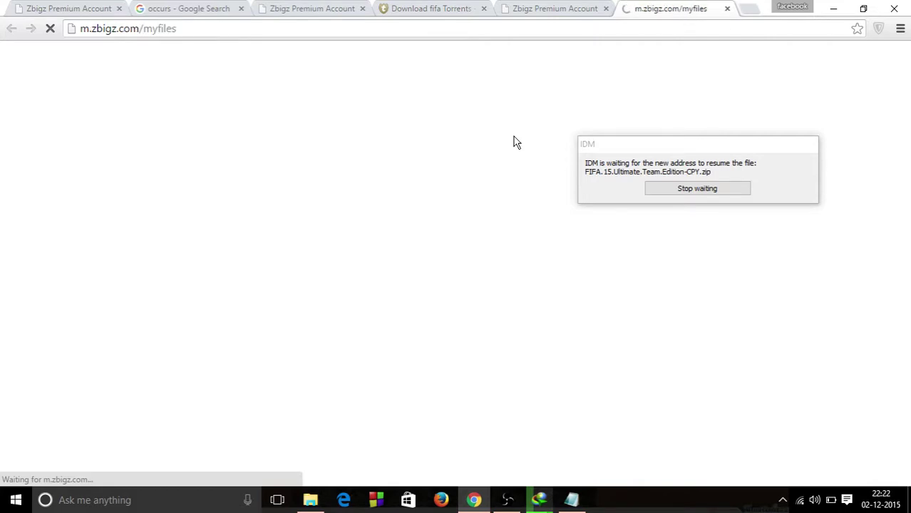
click(400, 111)
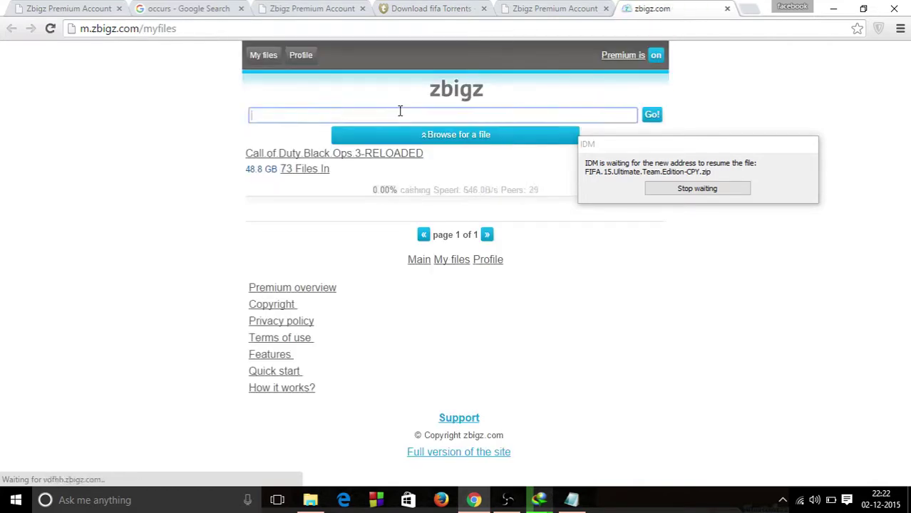
key(ctrl+v)
key(Return)
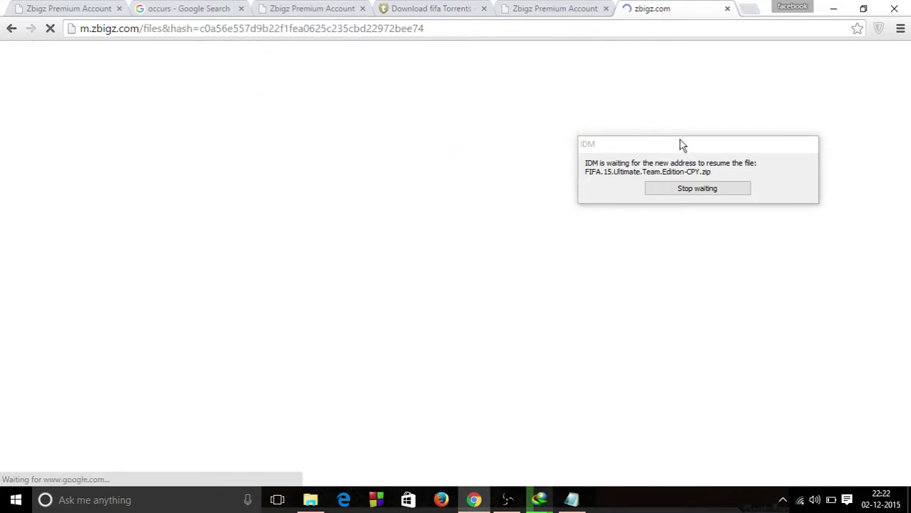
drag(679, 146, 810, 135)
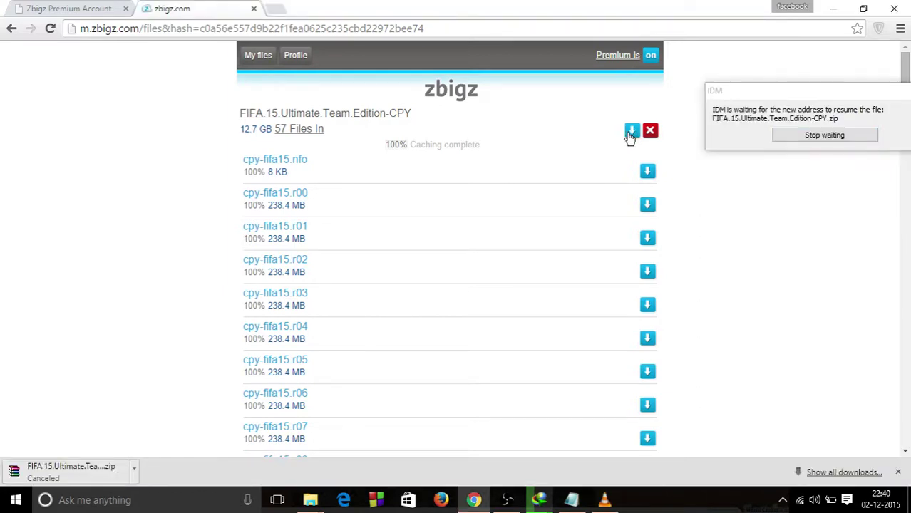
Try downloading the whole FIFA torrent, then close the server-error tab and re-login via the redirect
click(630, 135)
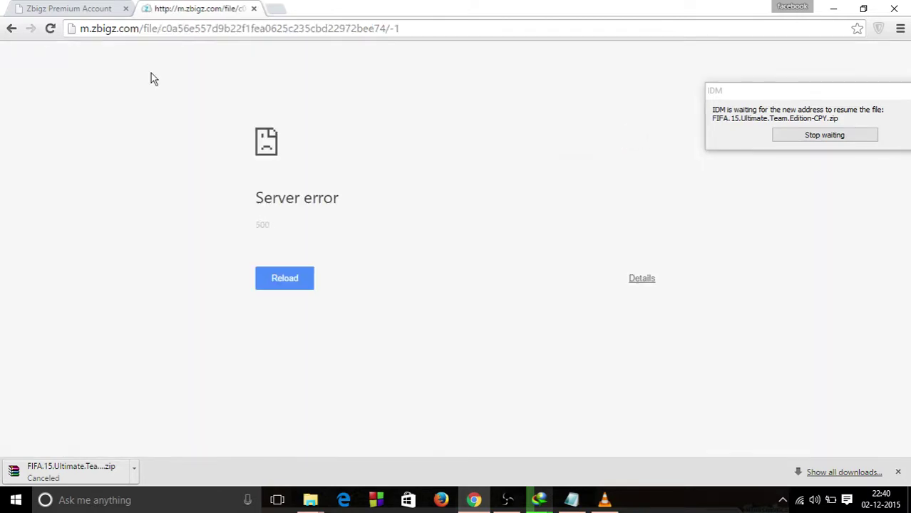
click(67, 8)
click(163, 235)
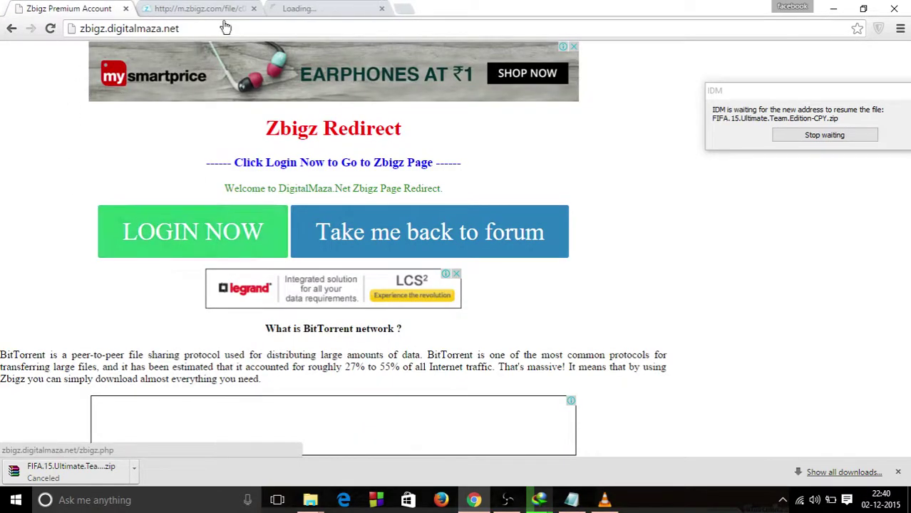
click(253, 9)
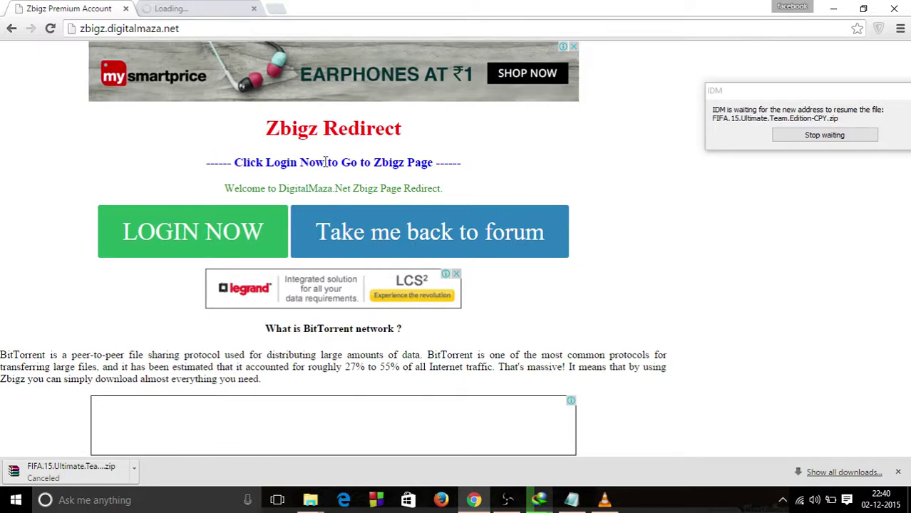
click(192, 9)
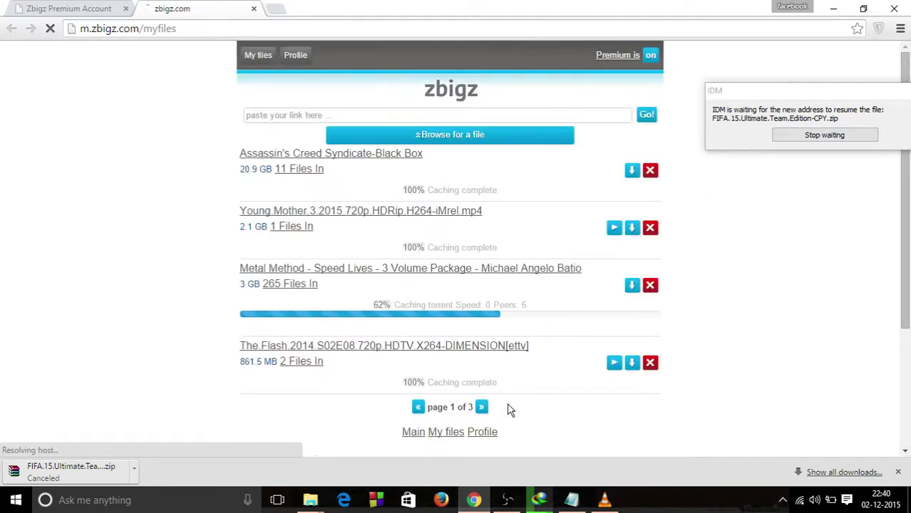
click(483, 409)
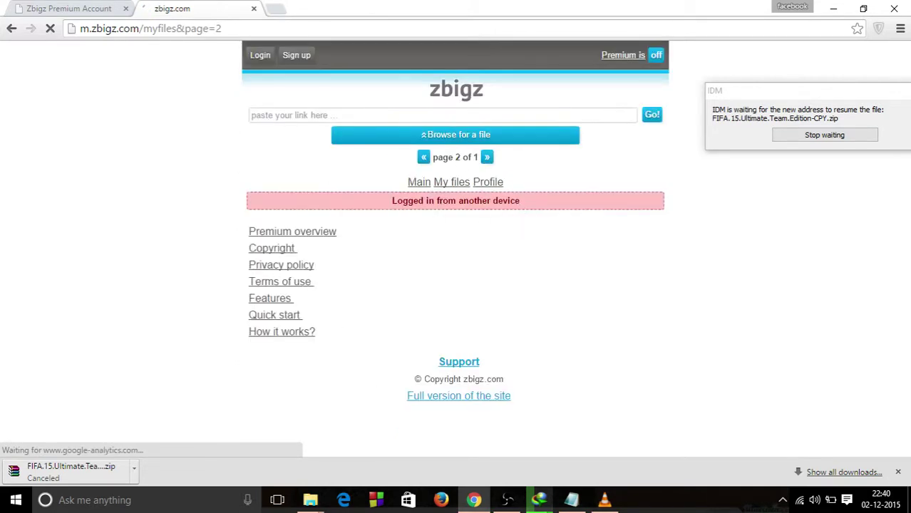
click(286, 12)
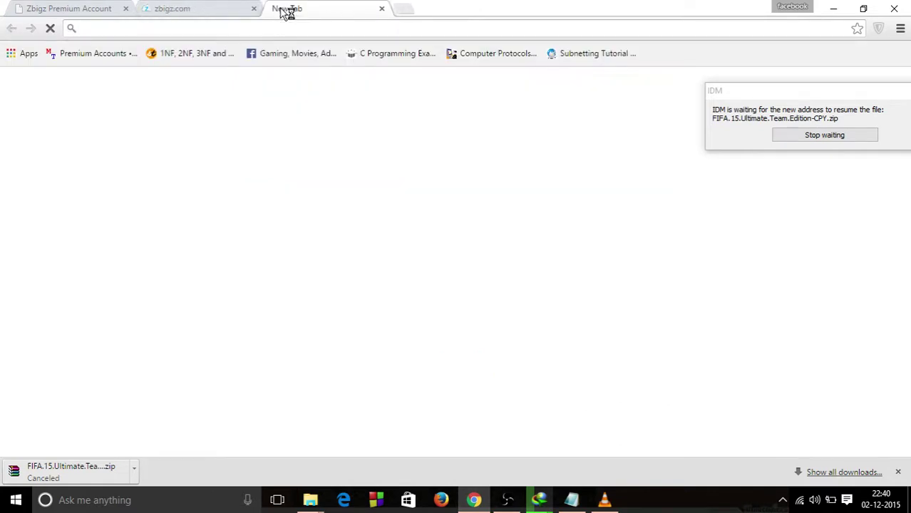
text(z)
key(Down)
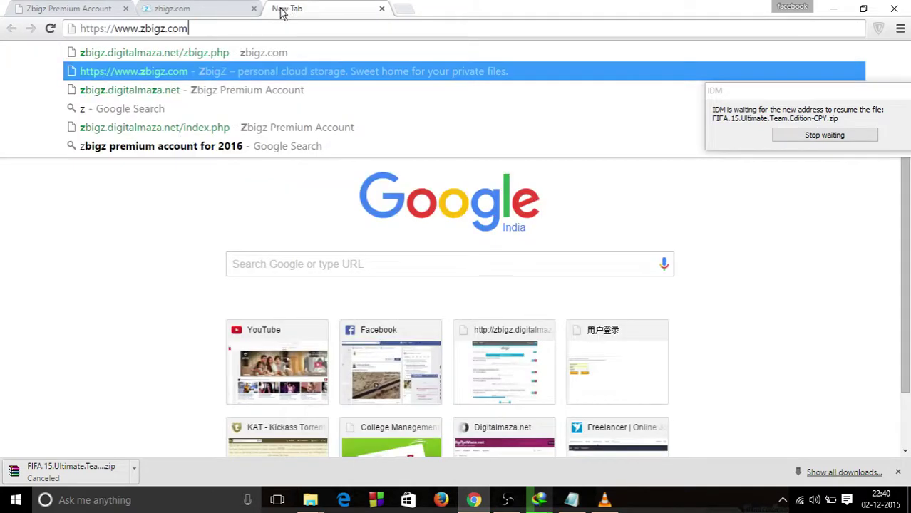
key(Return)
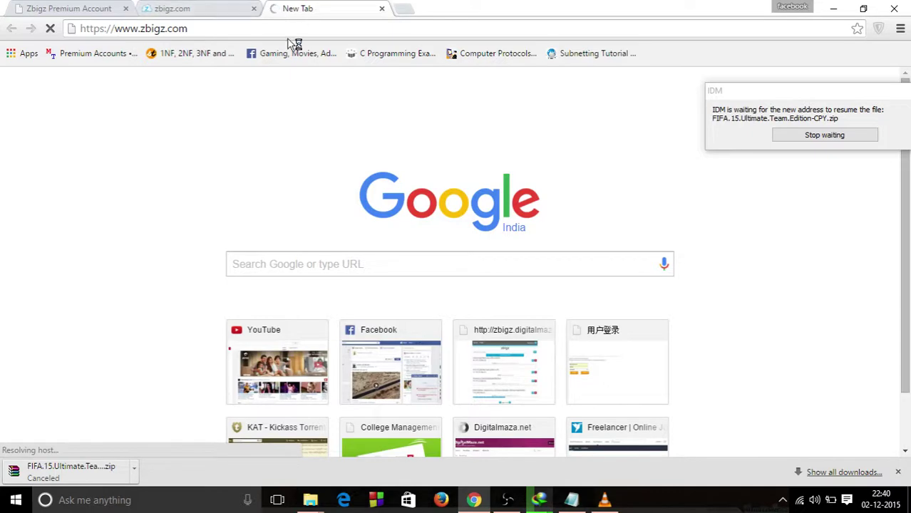
Close the mobile zbigz tab, log in via the redirect, and reload zbigz.com signed in
key(ctrl+shift+Tab)
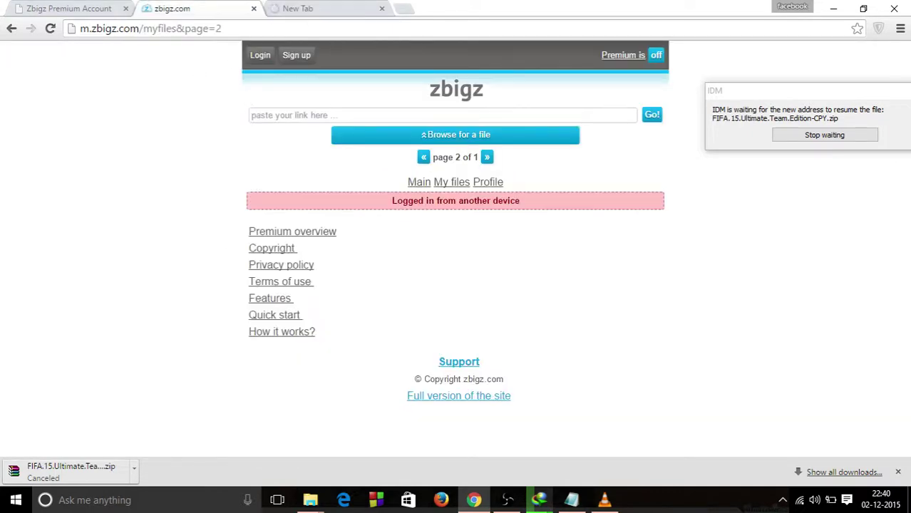
click(253, 9)
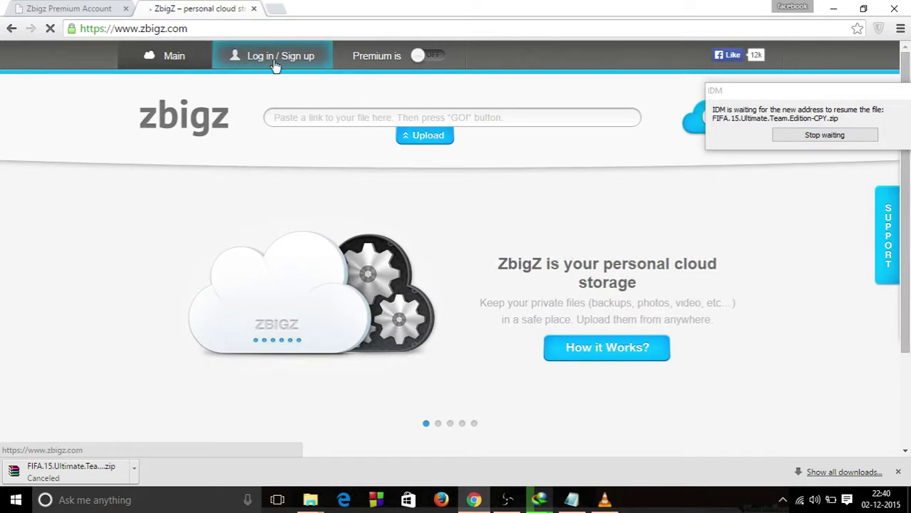
click(100, 10)
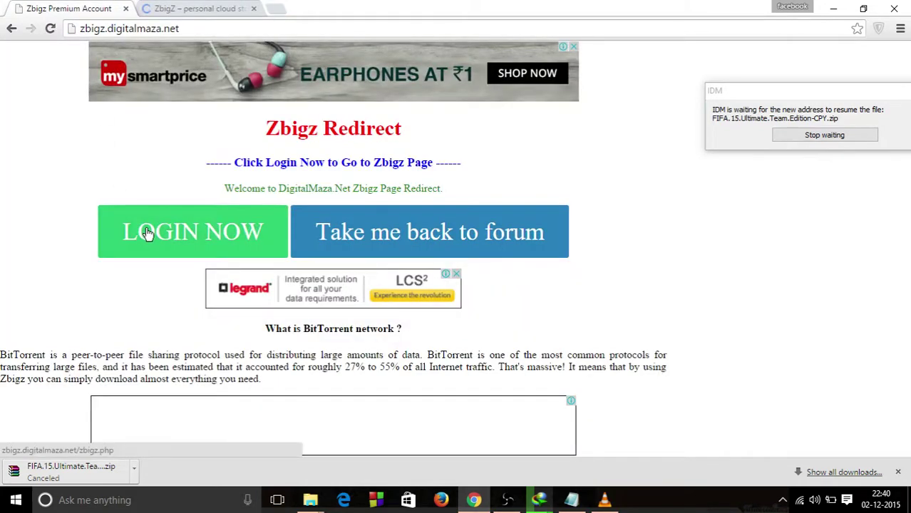
click(175, 235)
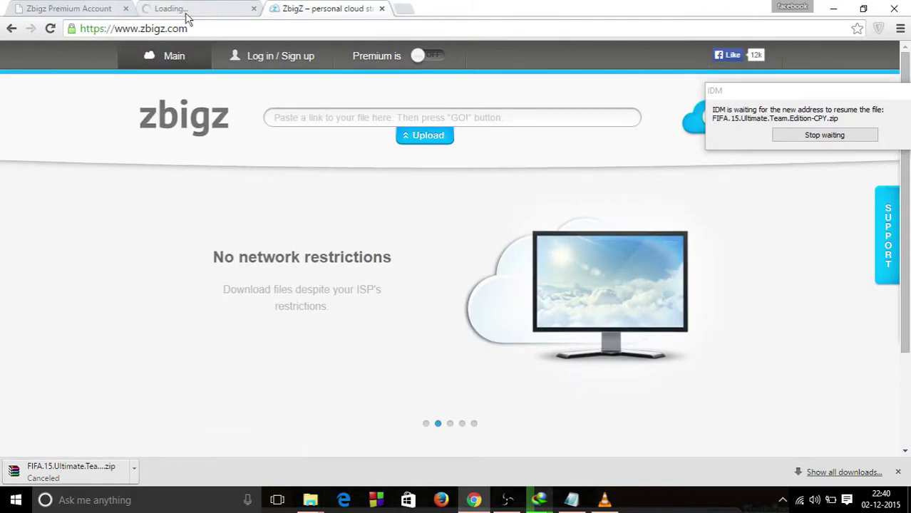
click(162, 9)
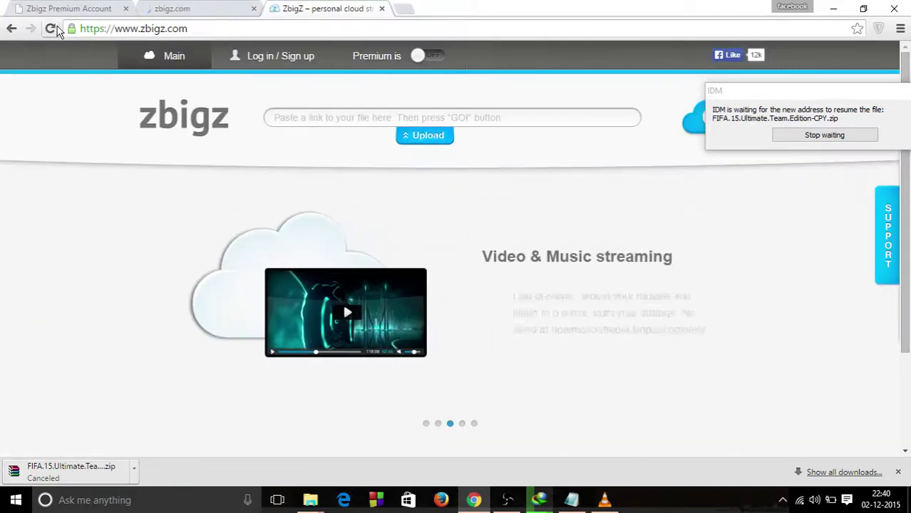
click(50, 29)
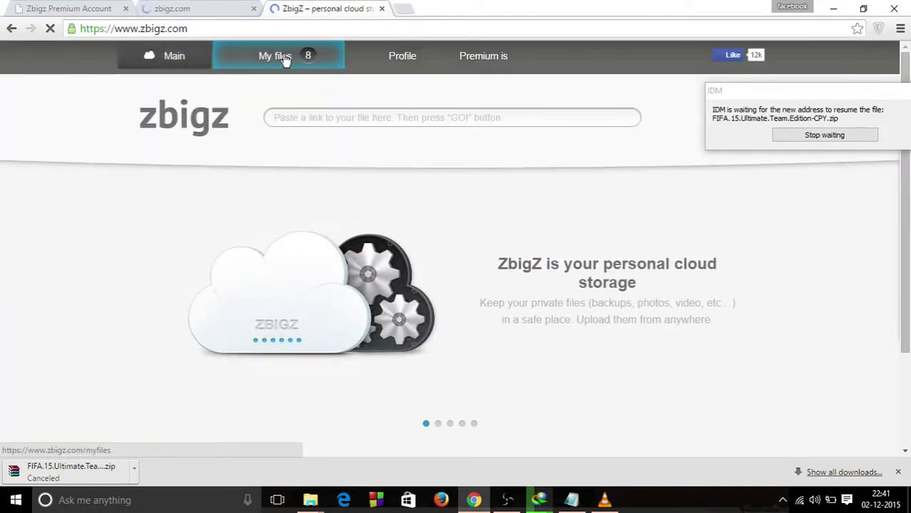
On page 2 of My files, download FIFA.15.Ultimate.Team.Edition-CPY as a .zip into IDM
click(283, 58)
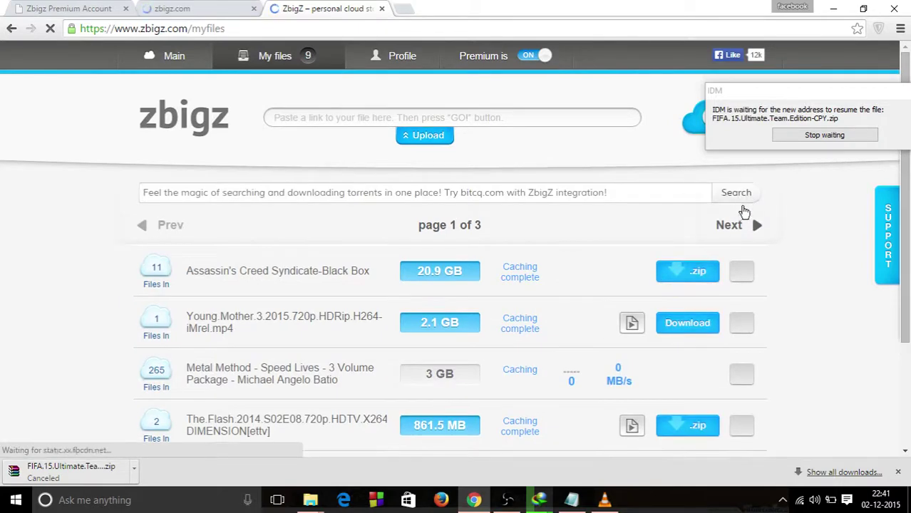
click(741, 233)
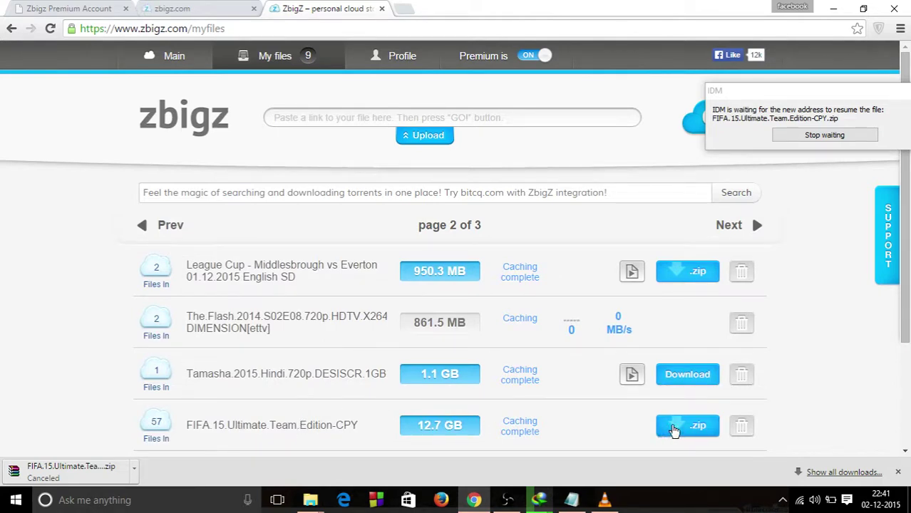
click(673, 431)
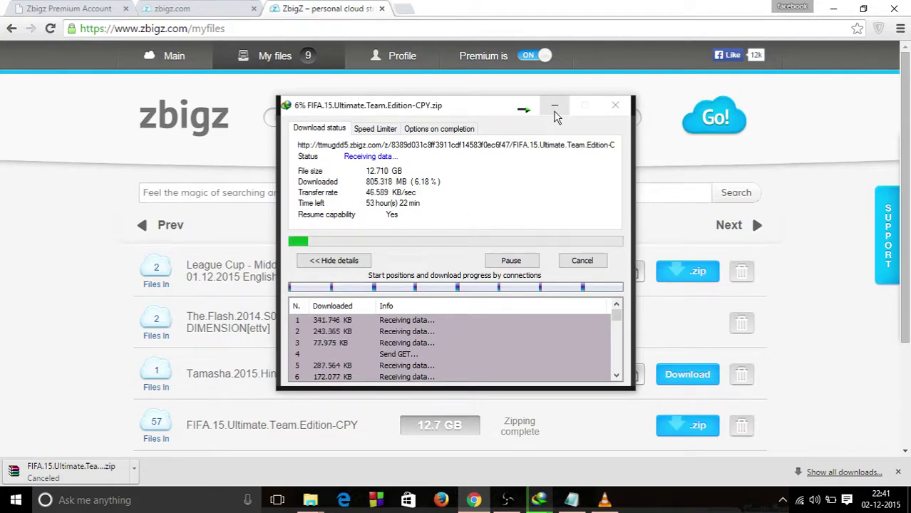
Minimize IDM's FIFA download progress window to reveal the zbigz files list
click(555, 111)
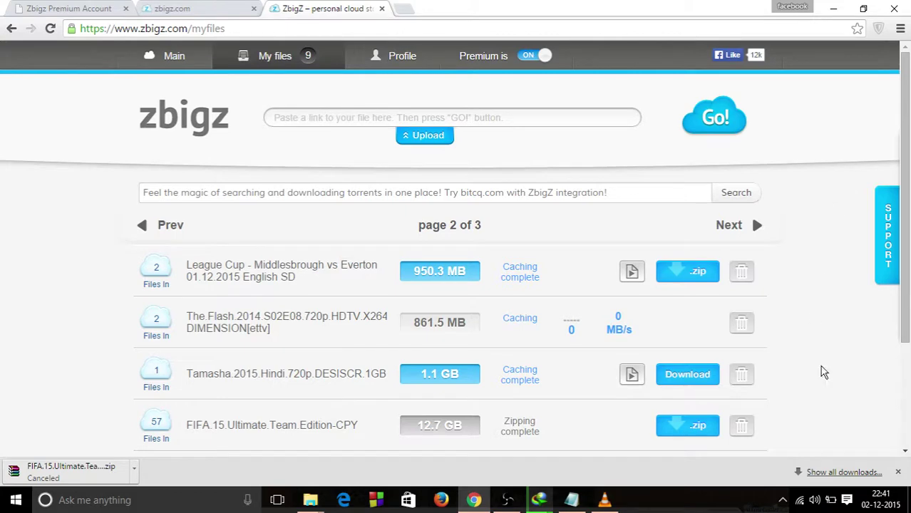
click(508, 500)
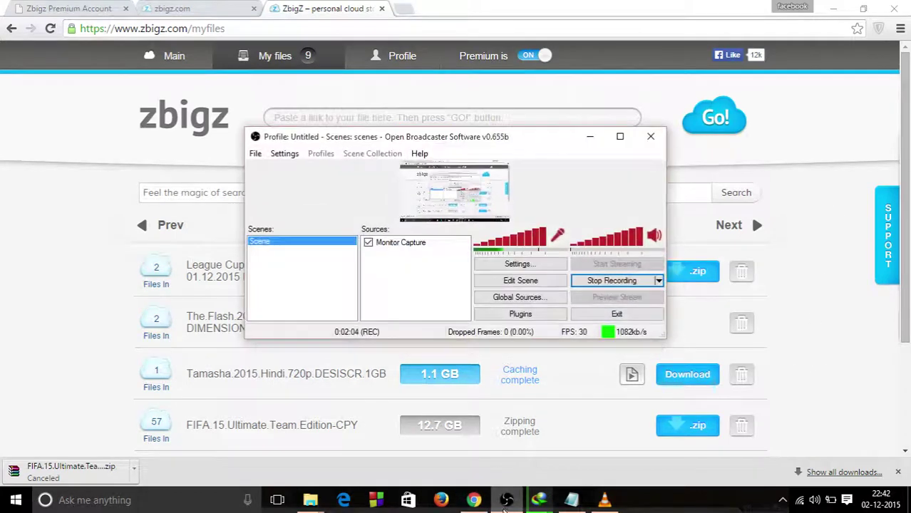